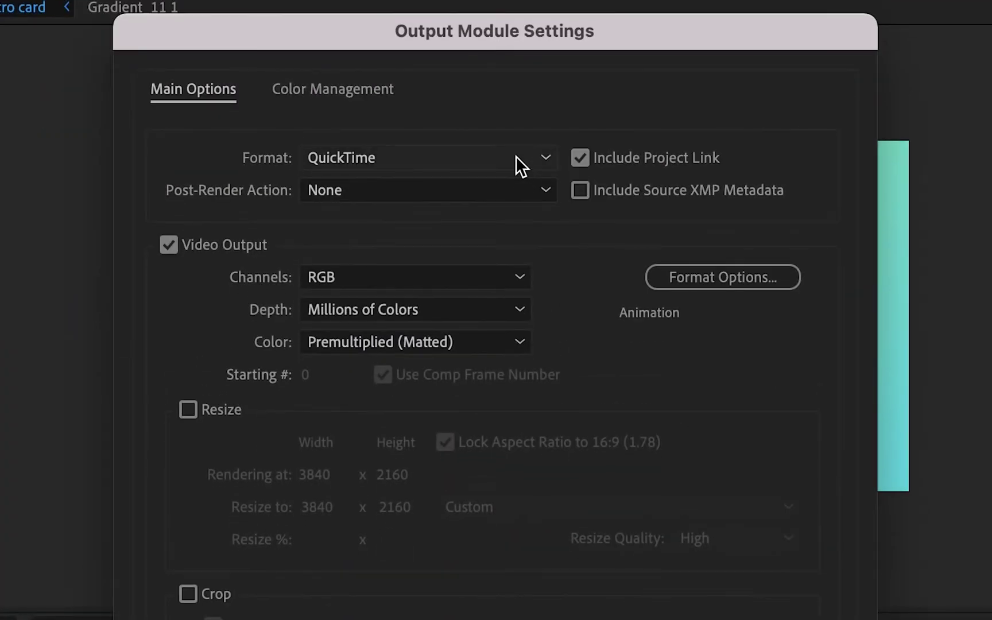
Add Infographics_Slide_08 1 to the Media Encoder queue from File > Export
left_click(515, 156)
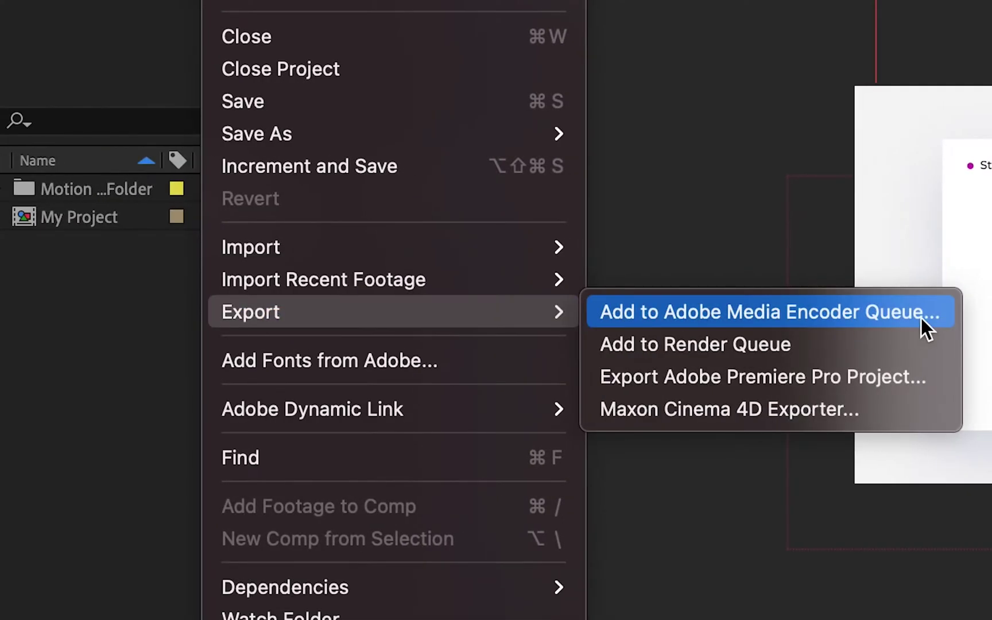
left_click(921, 318)
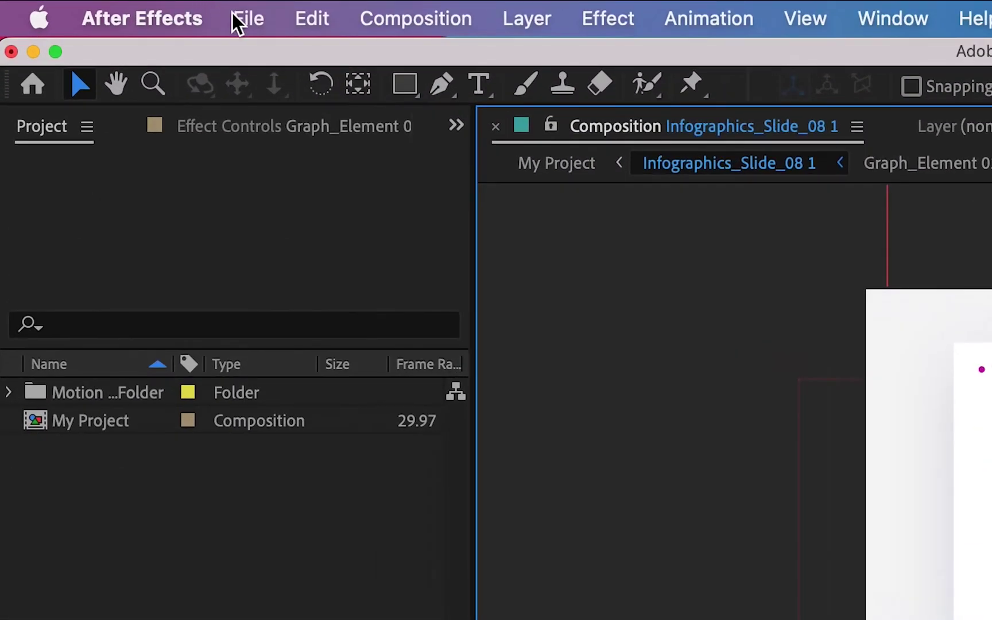
left_click(110, 7)
mouse_move(251, 312)
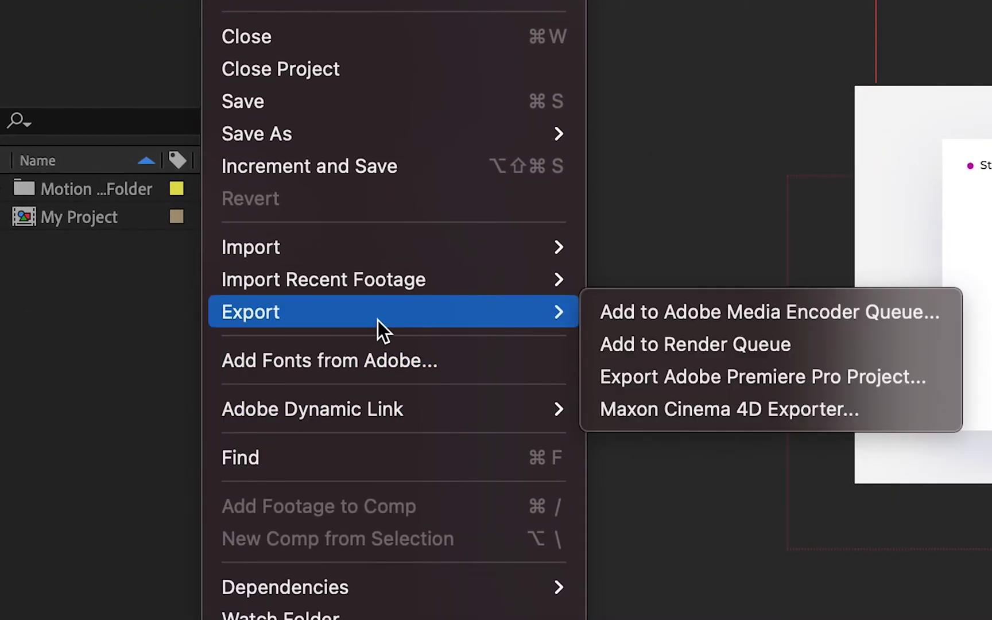
left_click(935, 314)
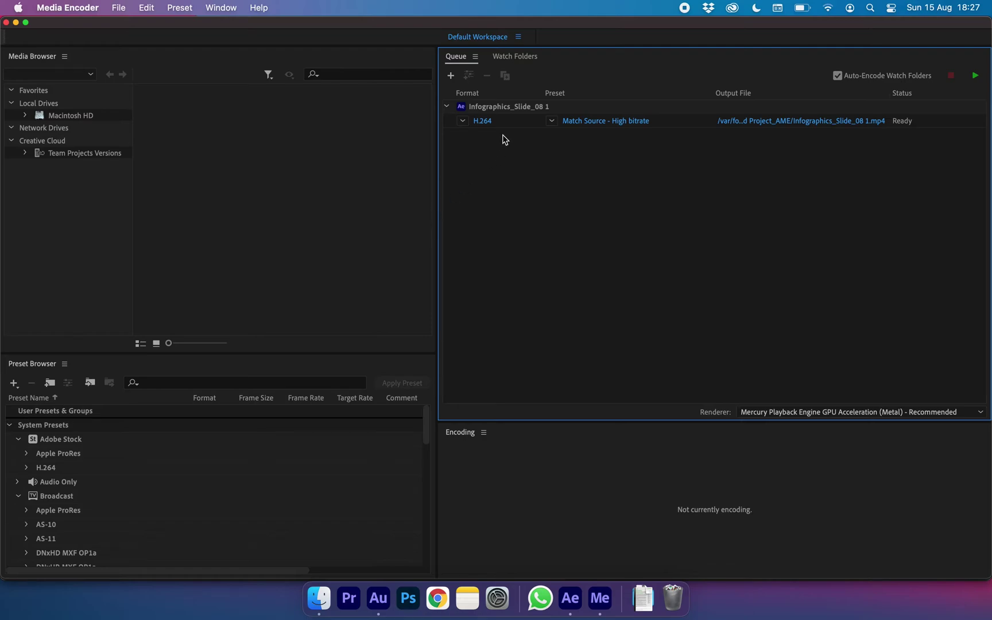
Open Export Settings for the queued job, keeping H.264 format and reviewing presets
left_click(506, 106)
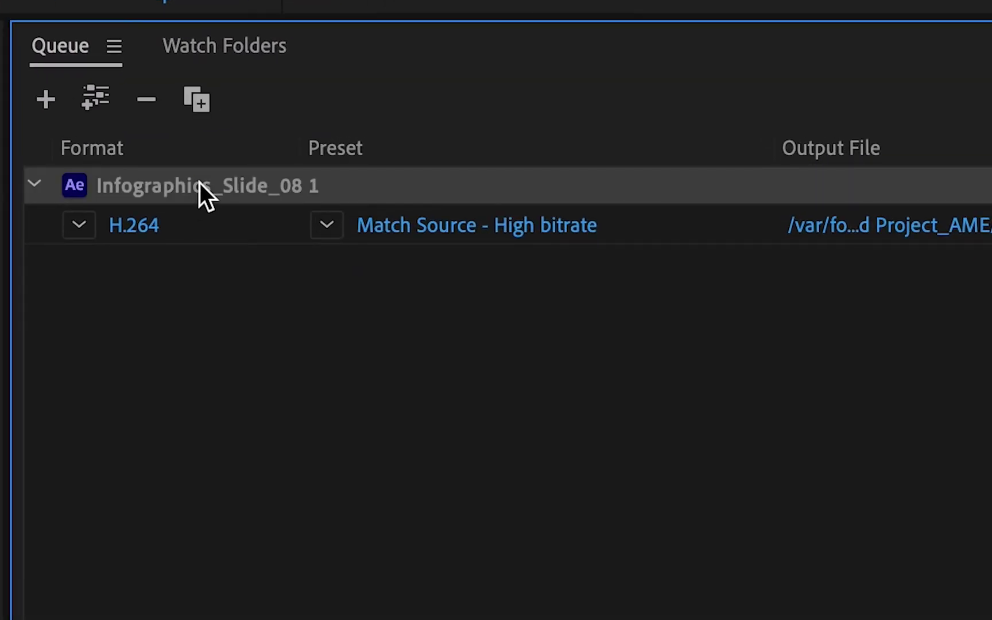
left_click(149, 233)
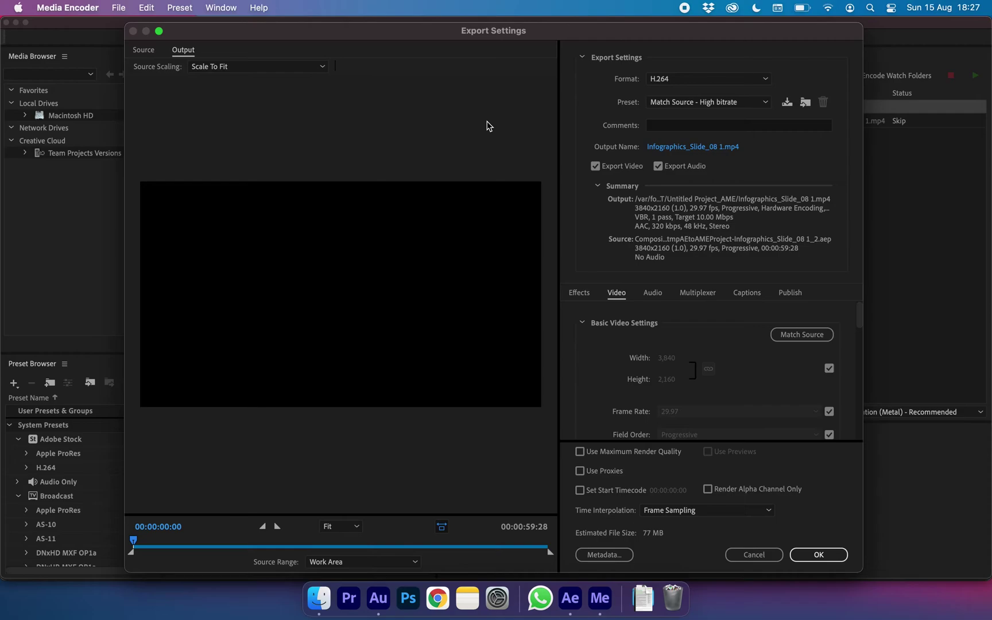
left_click(754, 78)
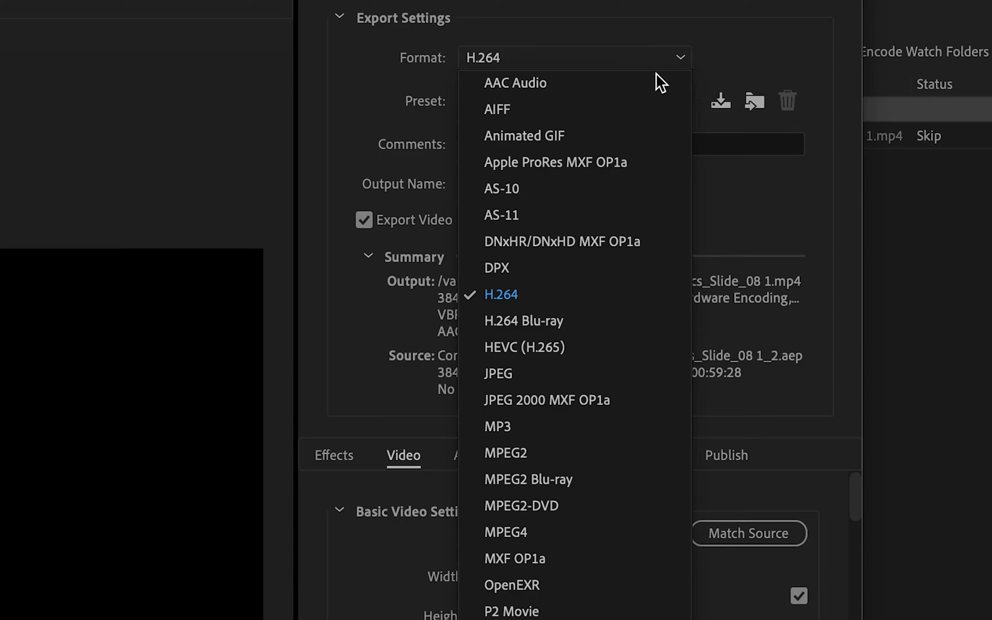
left_click(547, 294)
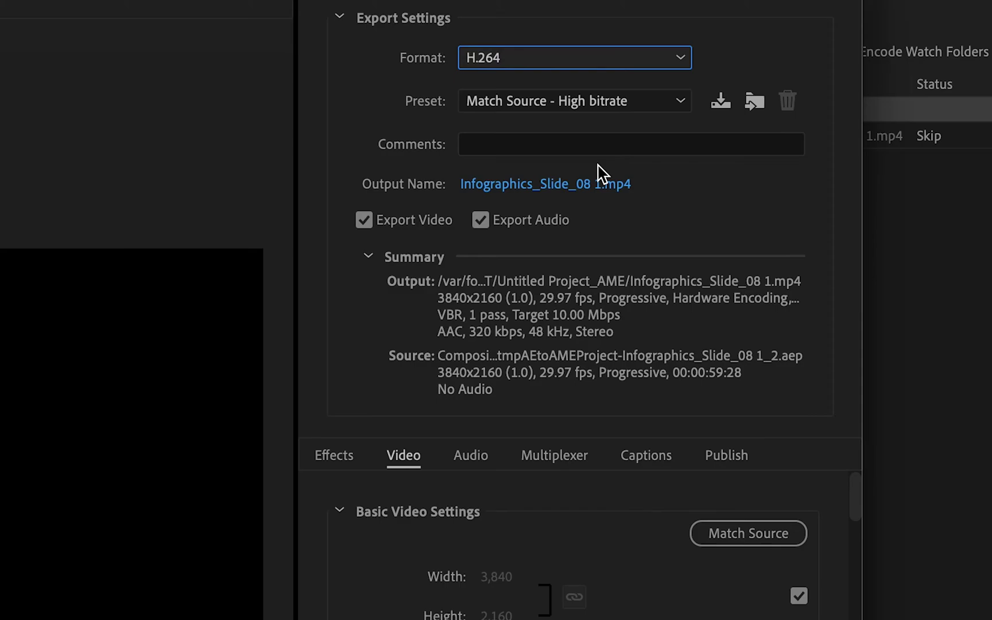
left_click(653, 106)
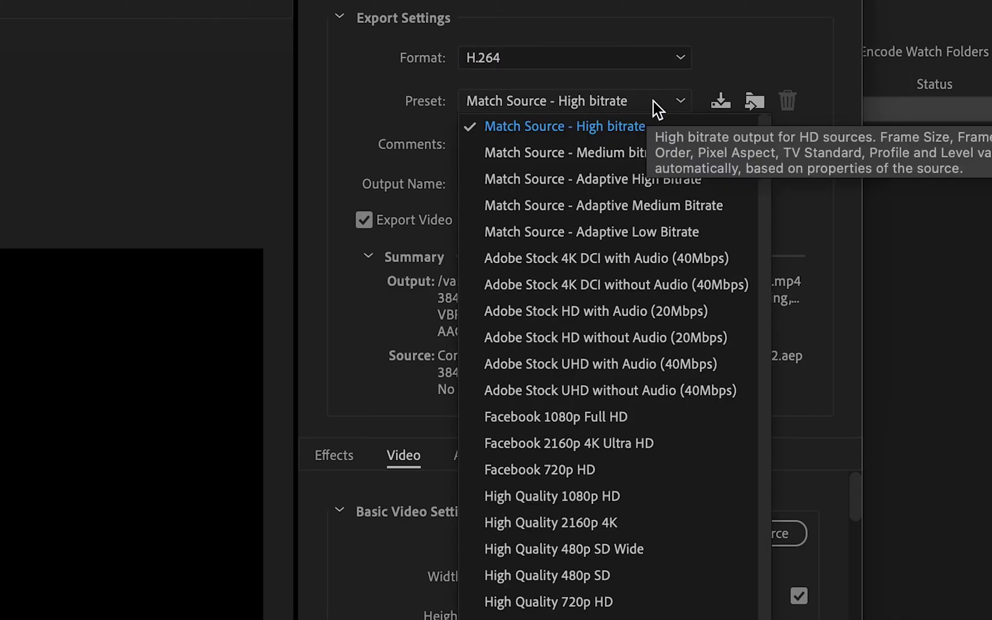
scroll(609, 531, "down", 2)
scroll(609, 532, "down", 3)
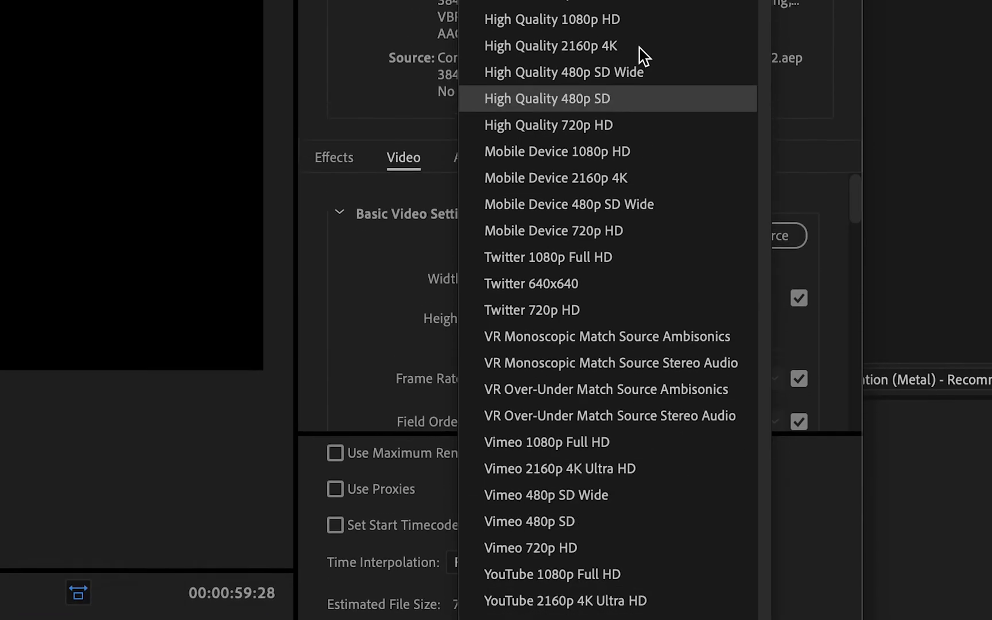
Keep Match Source – High bitrate and save output as My Project 2 in Desktop > My Project
left_click(777, 48)
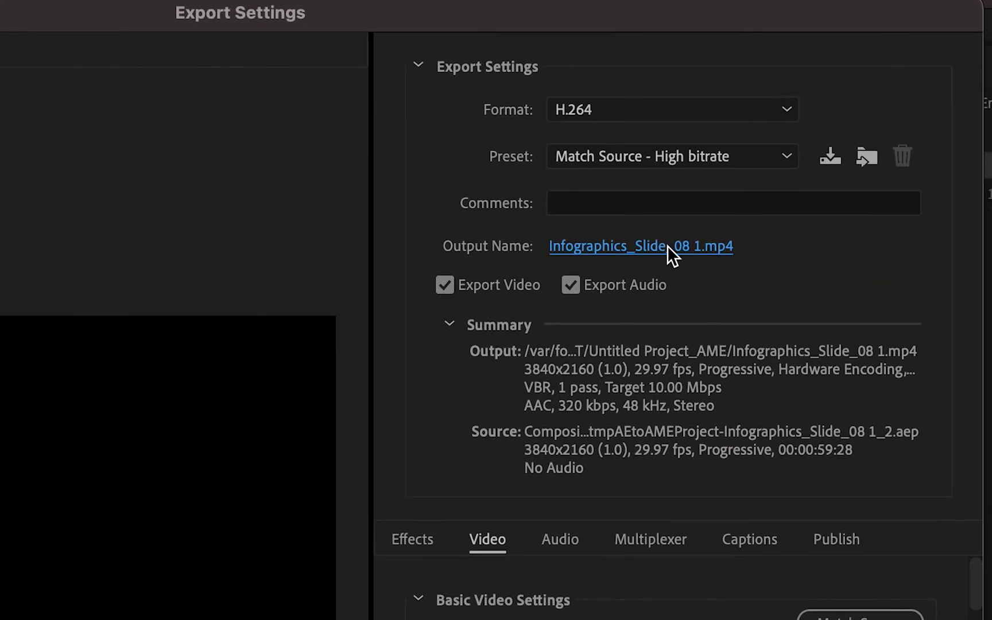
left_click(668, 244)
type("My Pro")
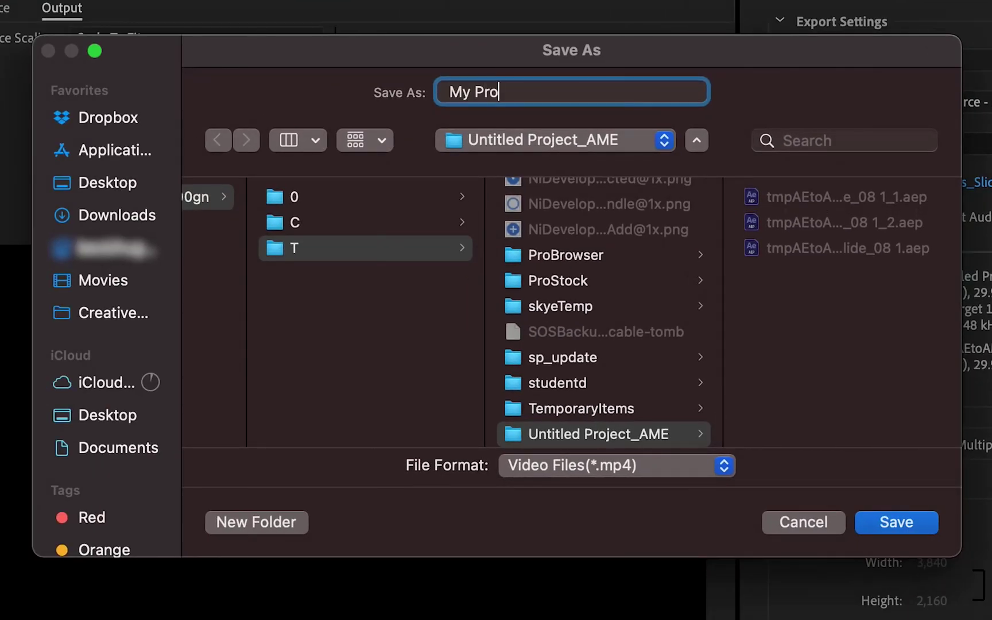
type("ject")
left_click(76, 183)
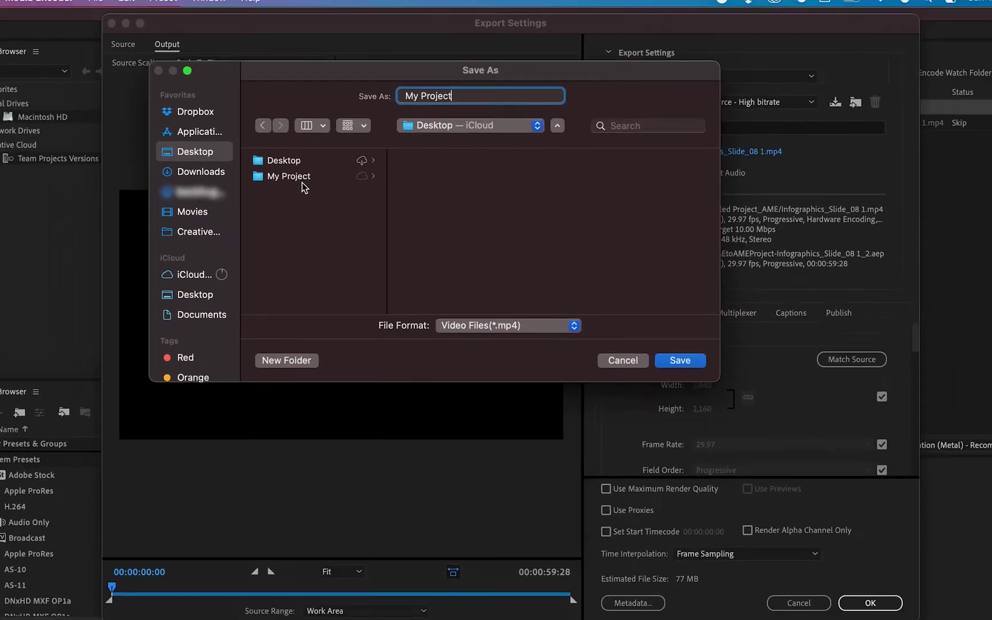
left_click(298, 170)
type("2")
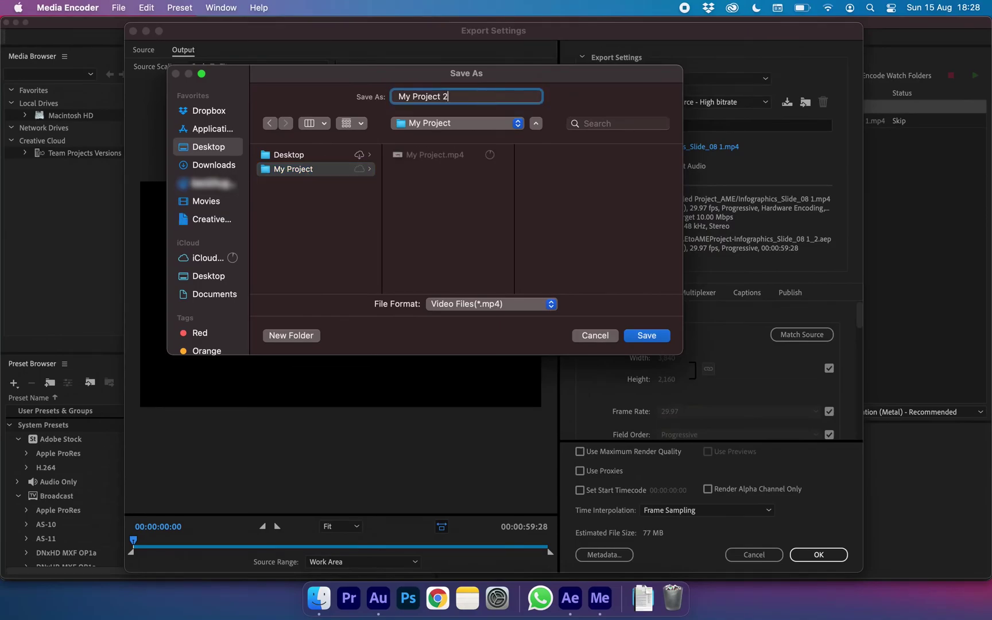
key("Return")
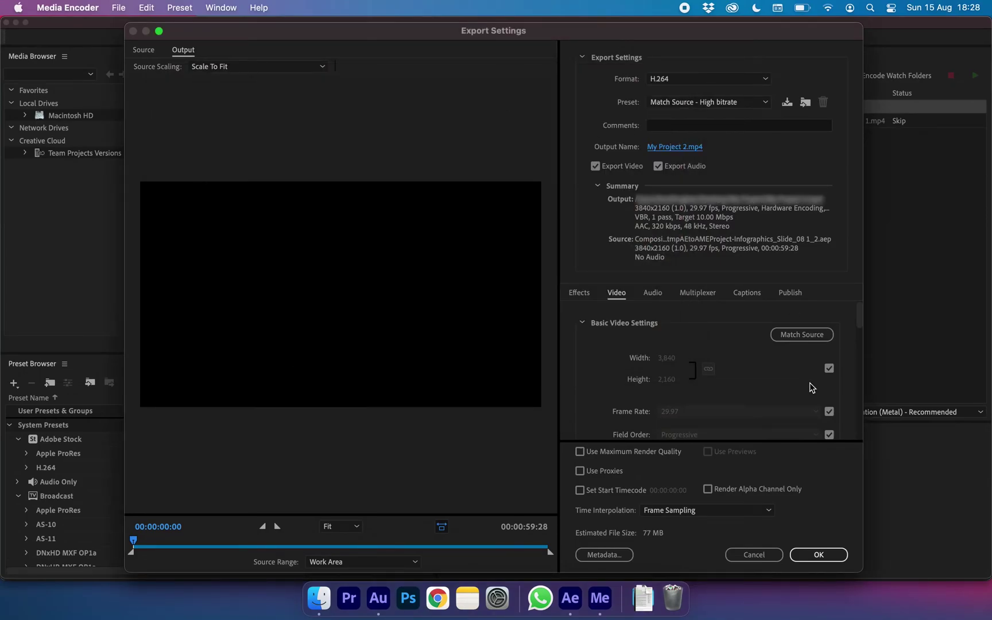
Confirm the export settings and start encoding the queued job
left_click(821, 555)
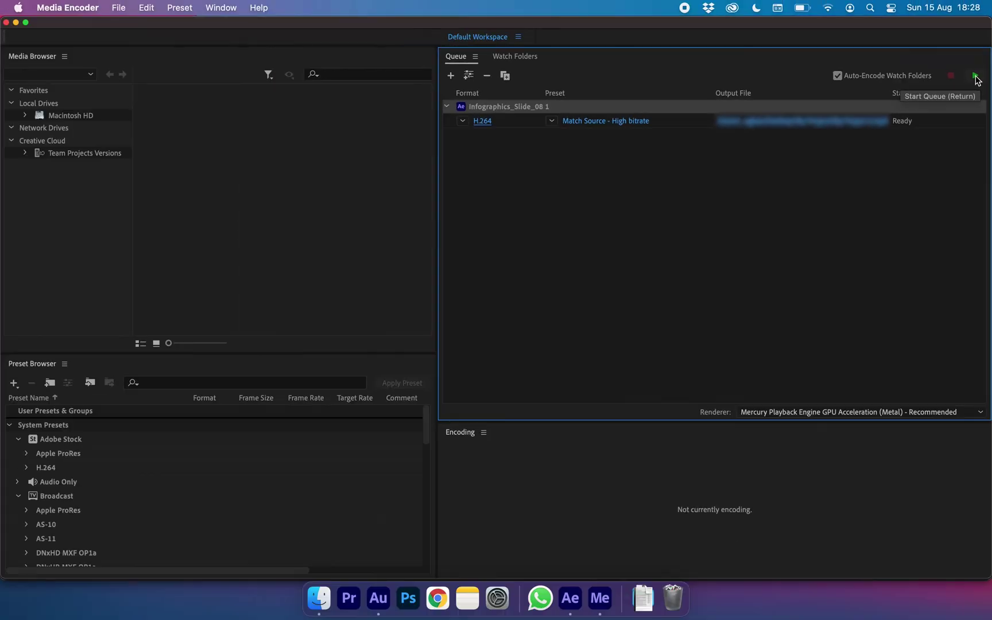
left_click(976, 77)
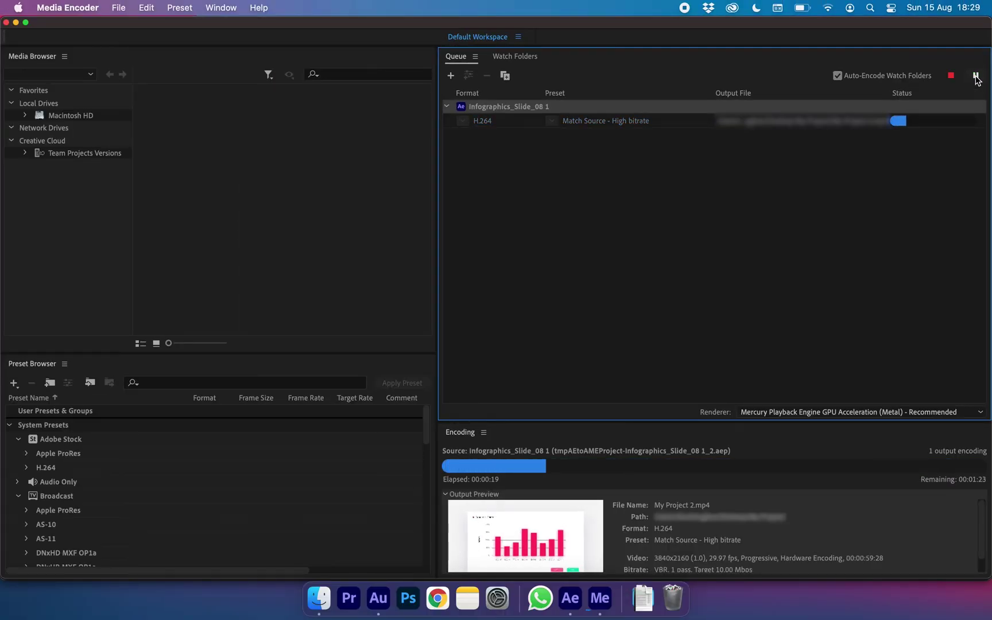